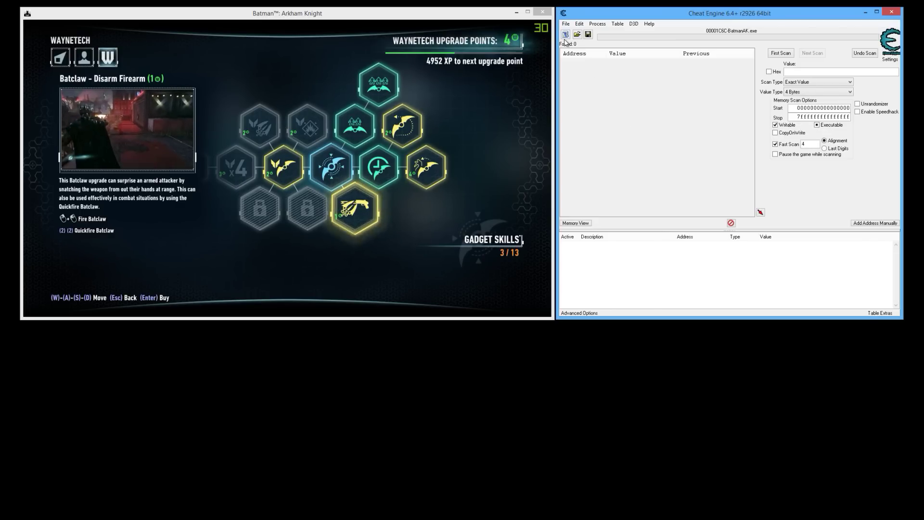
# Step: Attach Cheat Engine to BatmanAK.exe and first-scan for the 4-byte exact value 4
pyautogui.click(566, 36)
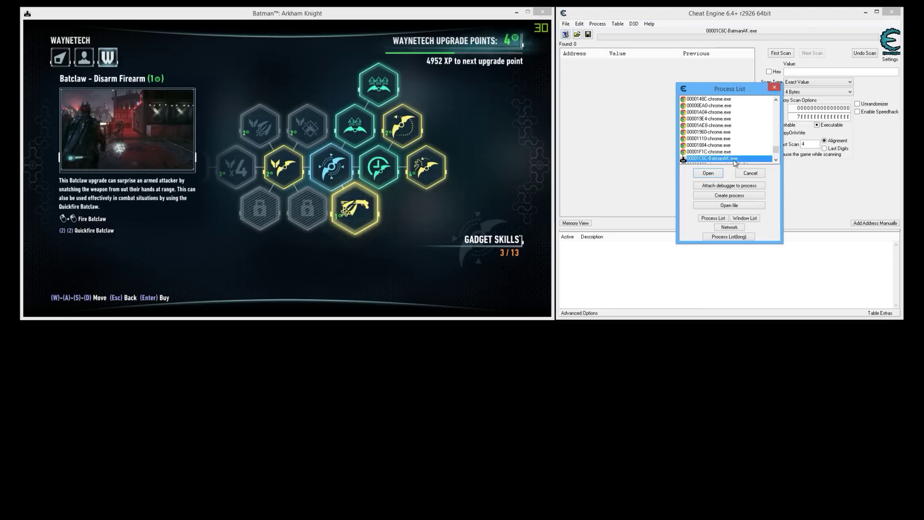
pyautogui.click(775, 159)
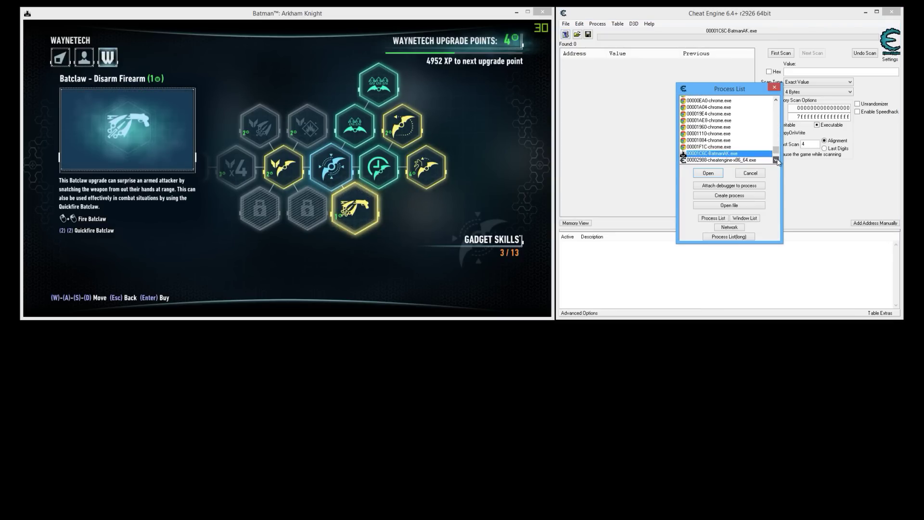
pyautogui.click(776, 160)
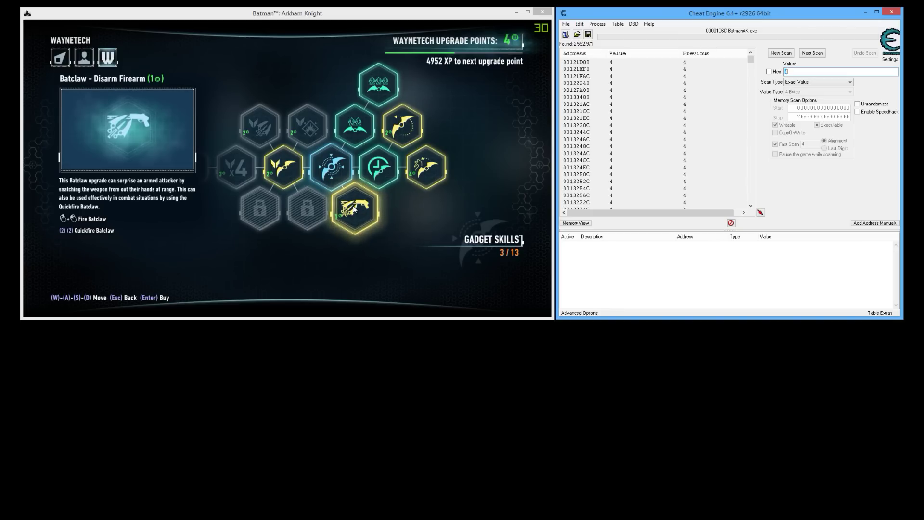
pyautogui.click(353, 208)
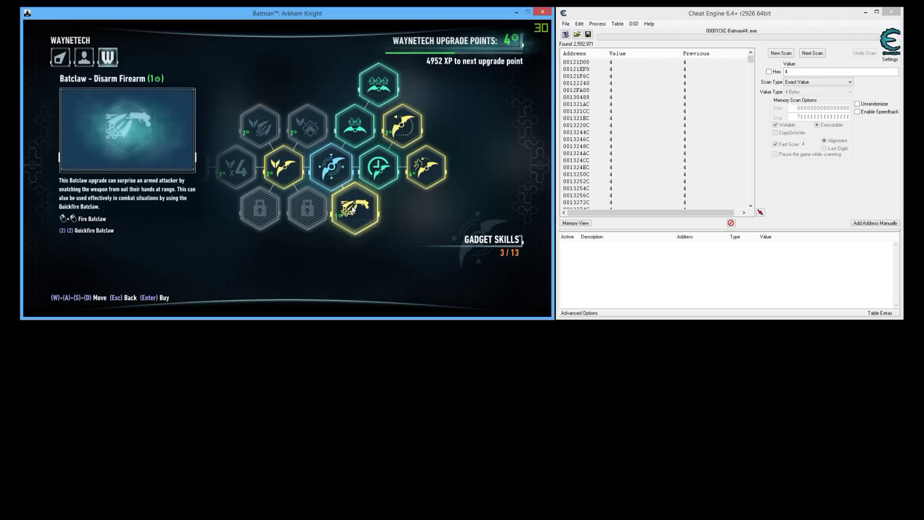
# Step: Buy the Batclaw Disarm Firearm upgrade, dropping WayneTech points to 3, and return to the hub
pyautogui.click(353, 209)
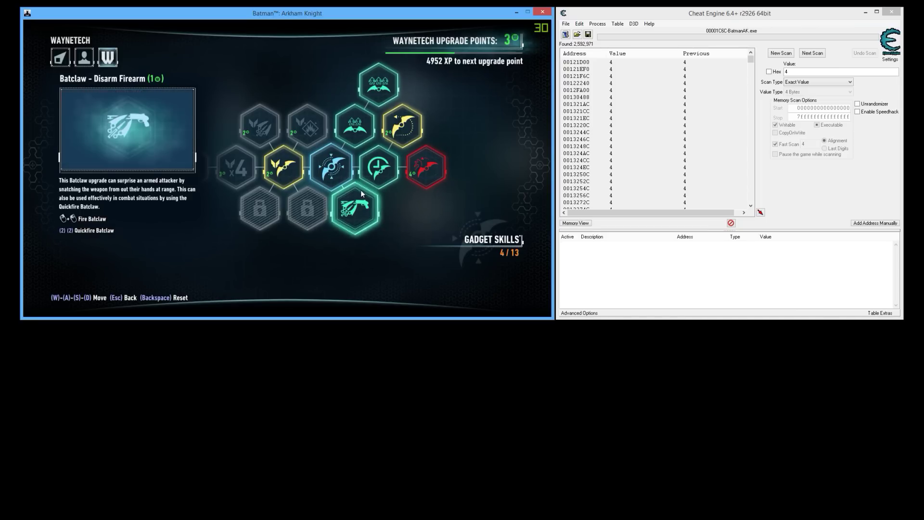
pyautogui.press('Escape')
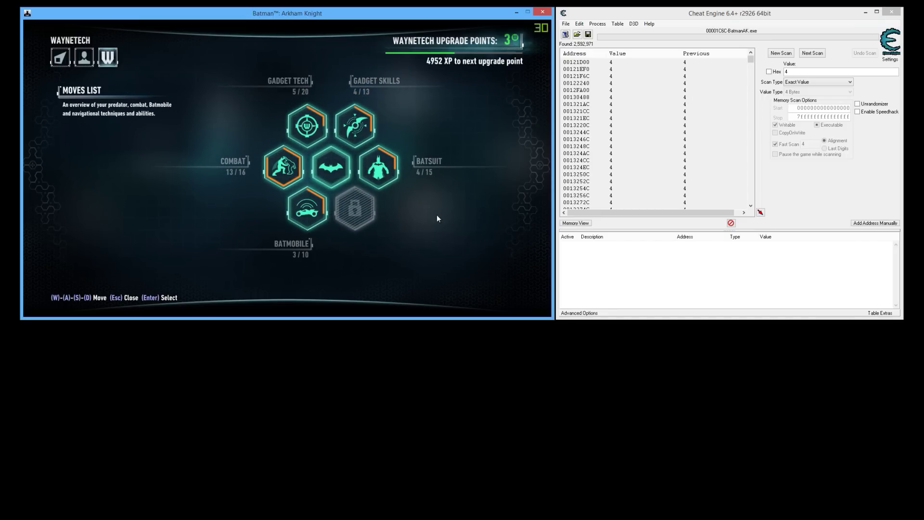
# Step: Run a Next Scan for the exact value 3, narrowing results to 246 addresses
pyautogui.click(787, 71)
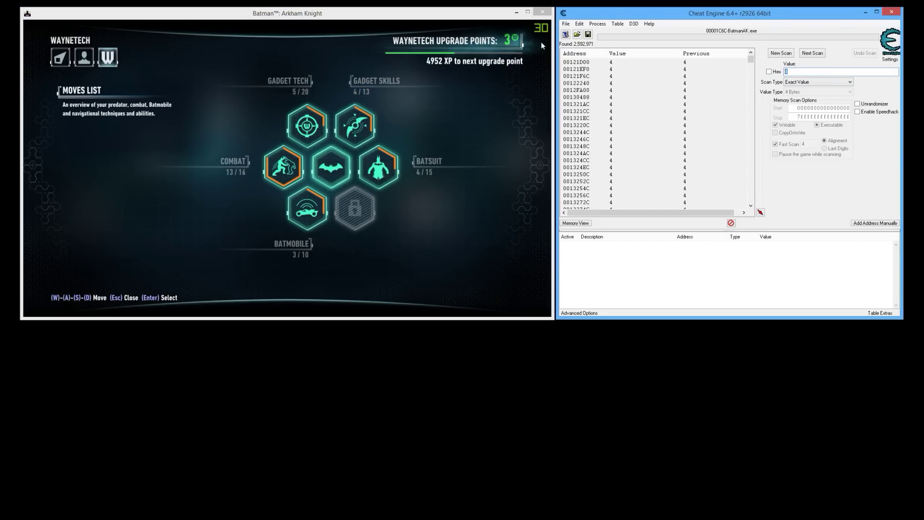
pyautogui.write('3')
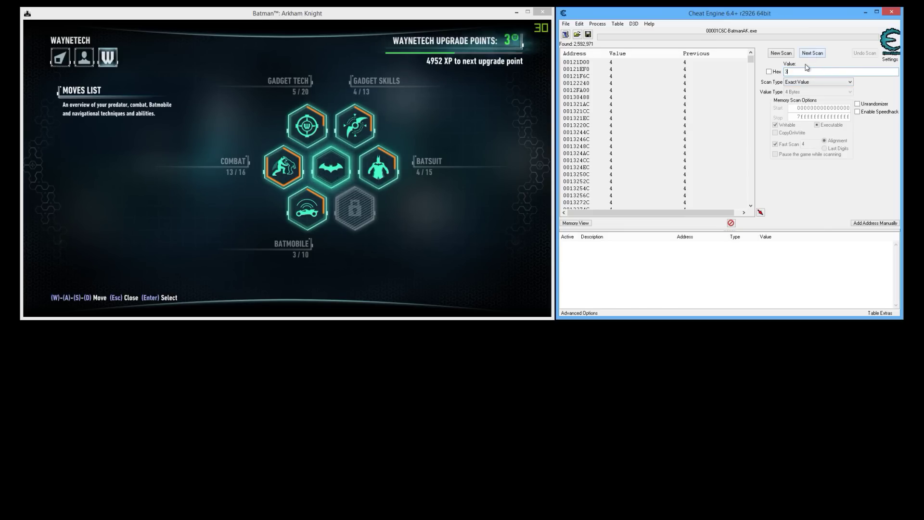
pyautogui.click(818, 82)
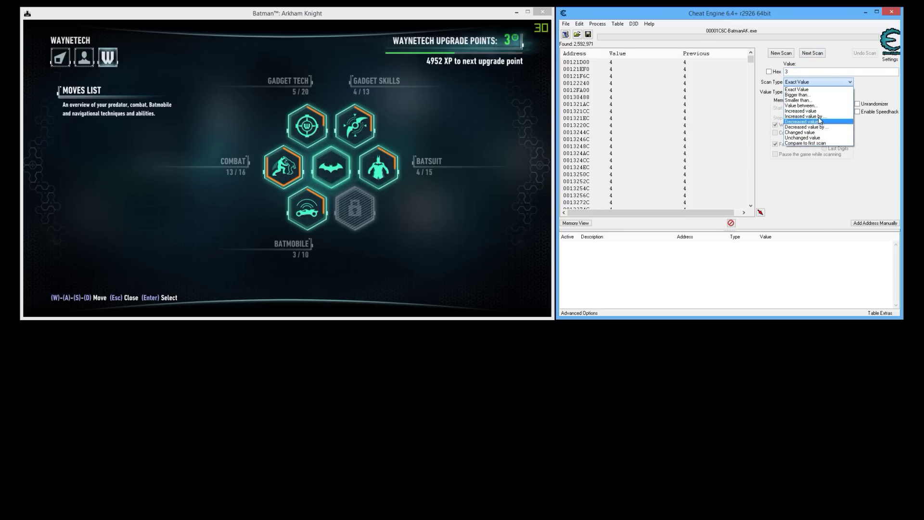
pyautogui.click(830, 83)
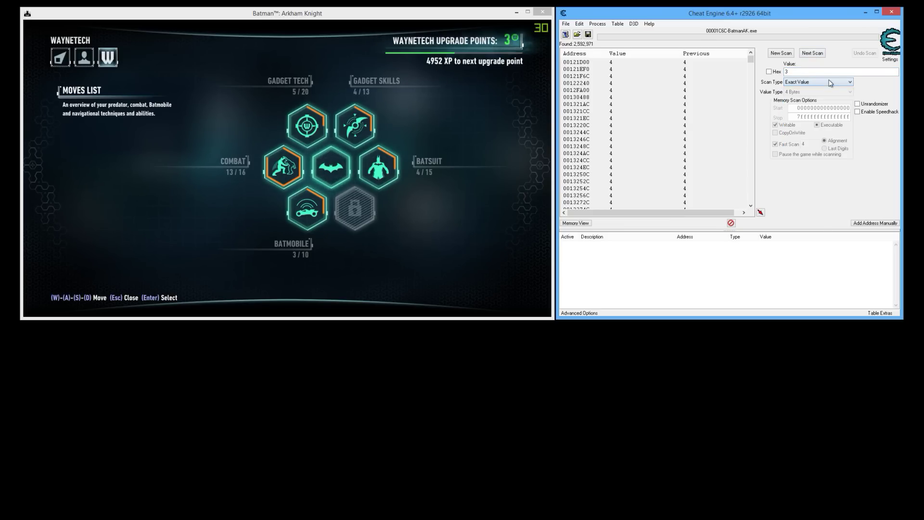
pyautogui.click(813, 54)
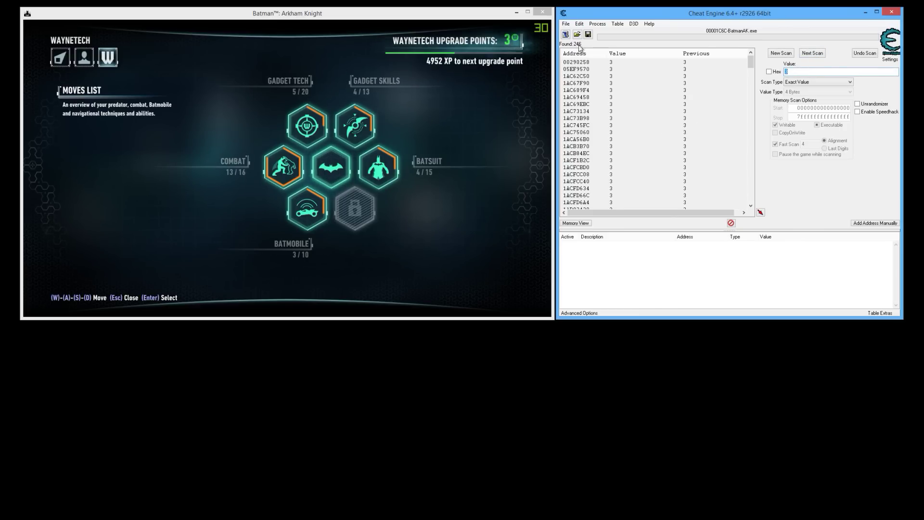
# Step: Switch Scan Type to Unchanged value and run a Next Scan
pyautogui.moveTo(754, 67)
pyautogui.mouseDown()
pyautogui.moveTo(750, 126)
pyautogui.moveTo(746, 84)
pyautogui.mouseUp()
pyautogui.click(819, 86)
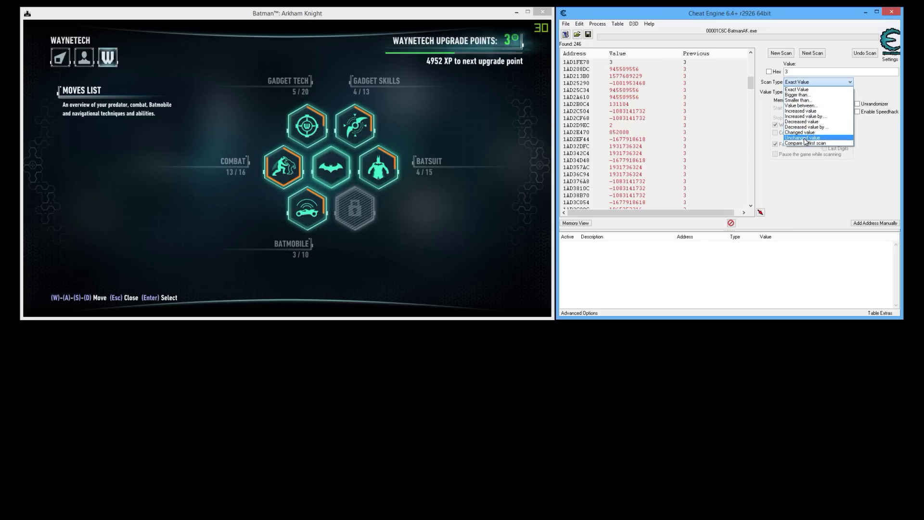
pyautogui.click(804, 138)
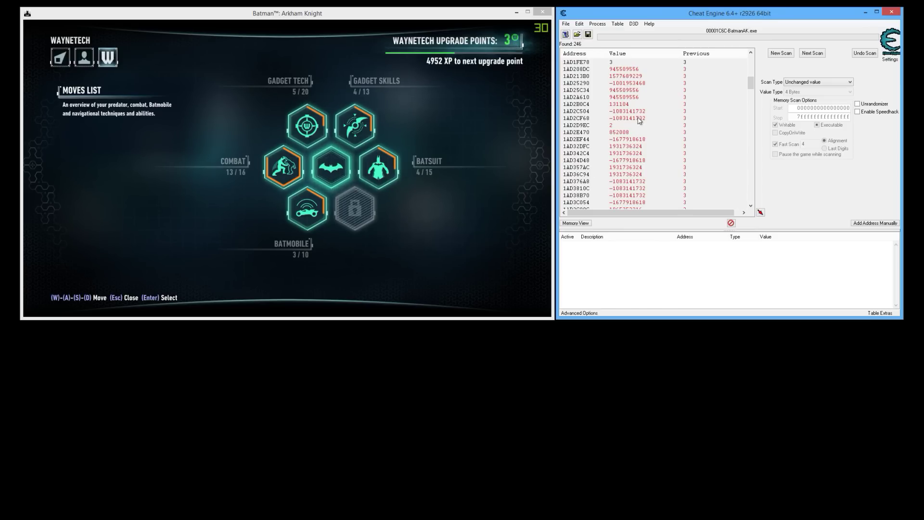
pyautogui.click(816, 57)
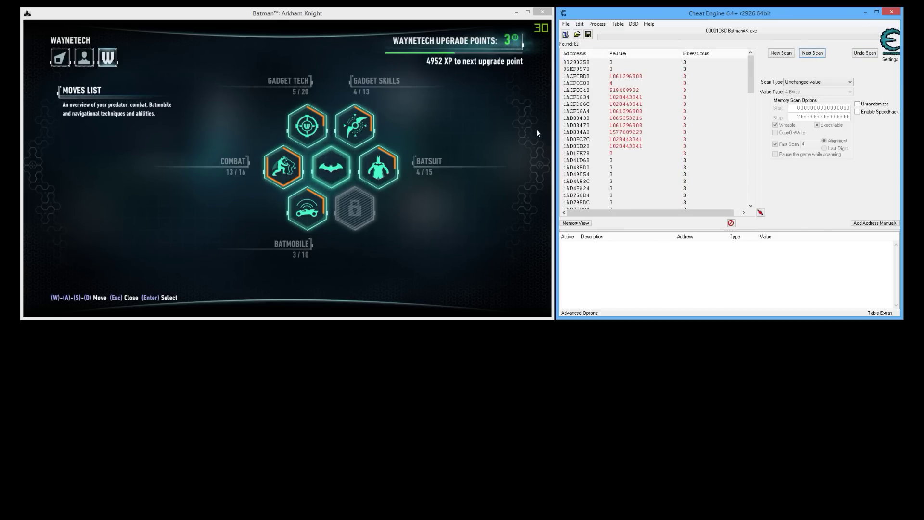
# Step: Repeat unchanged-value Next Scans until only 35 candidate addresses remain
pyautogui.click(813, 54)
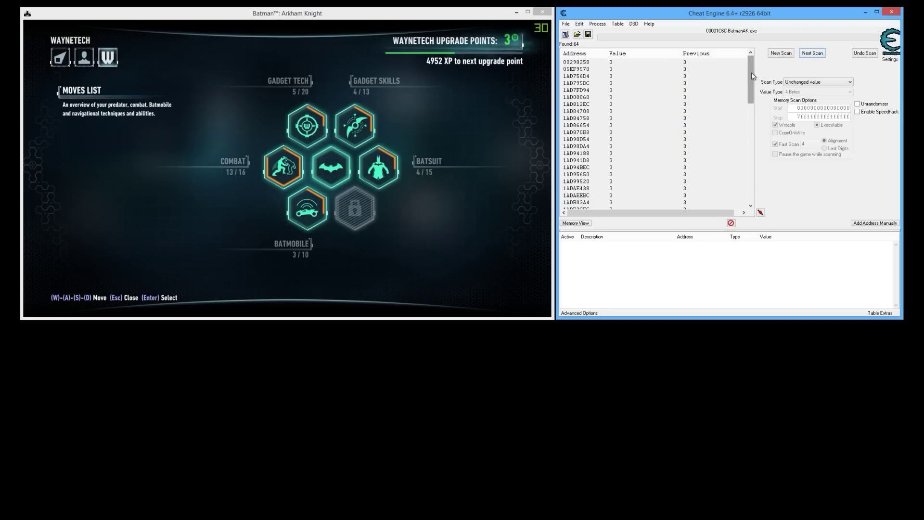
pyautogui.moveTo(752, 72)
pyautogui.mouseDown()
pyautogui.moveTo(755, 173)
pyautogui.moveTo(753, 82)
pyautogui.mouseUp()
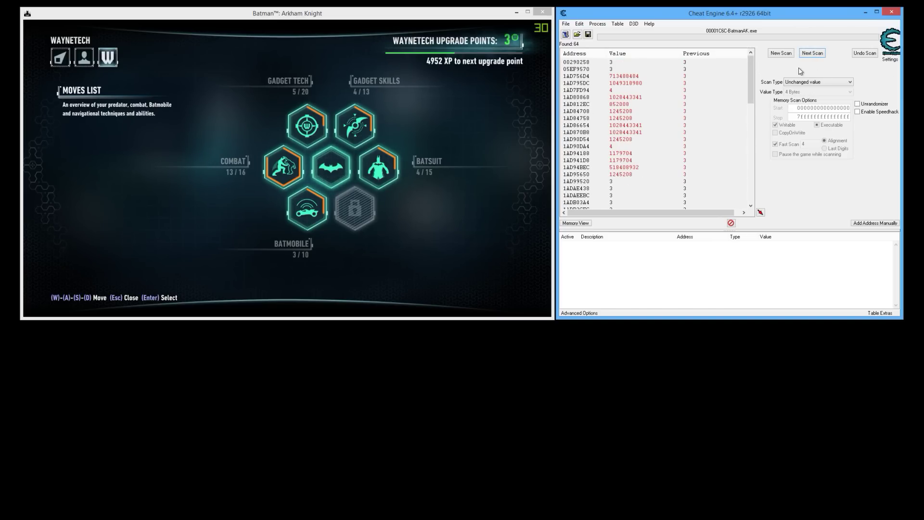
pyautogui.click(812, 55)
pyautogui.moveTo(751, 81)
pyautogui.mouseDown()
pyautogui.moveTo(752, 145)
pyautogui.moveTo(745, 54)
pyautogui.mouseUp()
pyautogui.click(751, 154)
pyautogui.moveTo(751, 154); pyautogui.dragTo(751, 87)
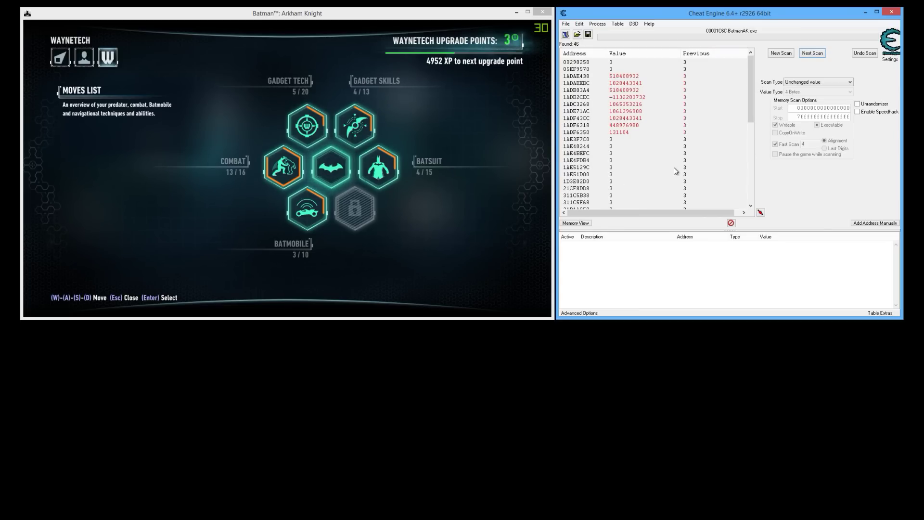
pyautogui.click(813, 54)
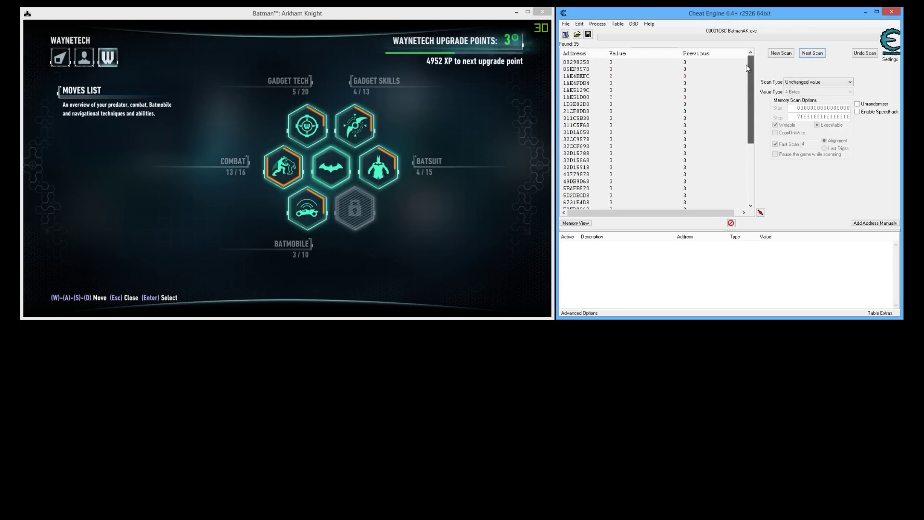
pyautogui.click(459, 259)
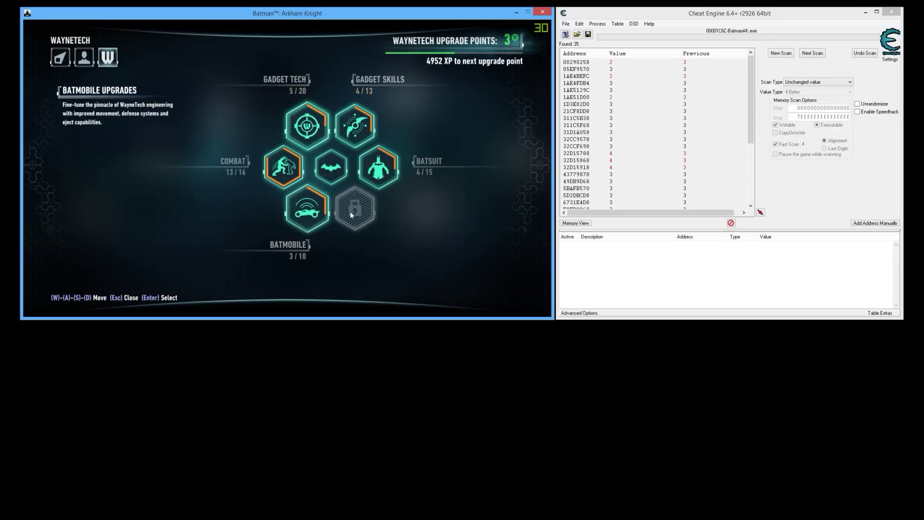
# Step: Rescan for unchanged values, then buy the Batsuit Grapple Takedown upgrade, leaving 2 points
pyautogui.click(813, 55)
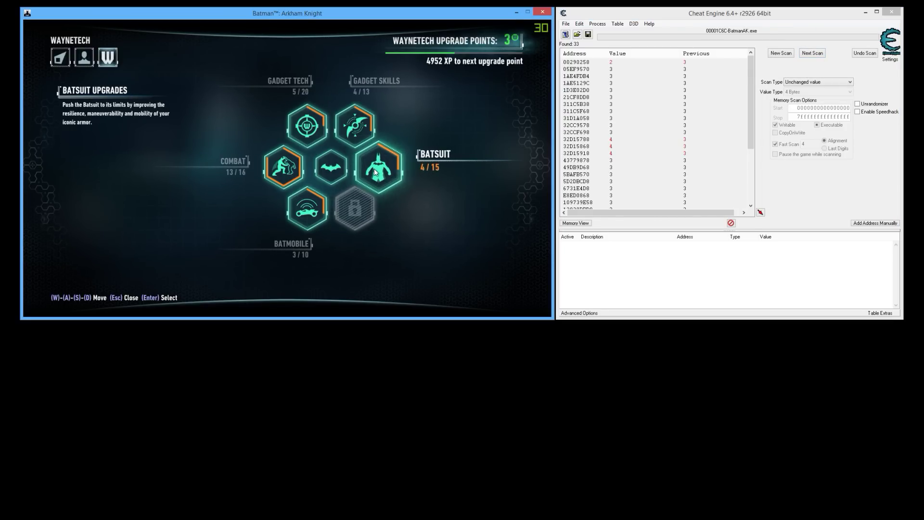
pyautogui.click(374, 170)
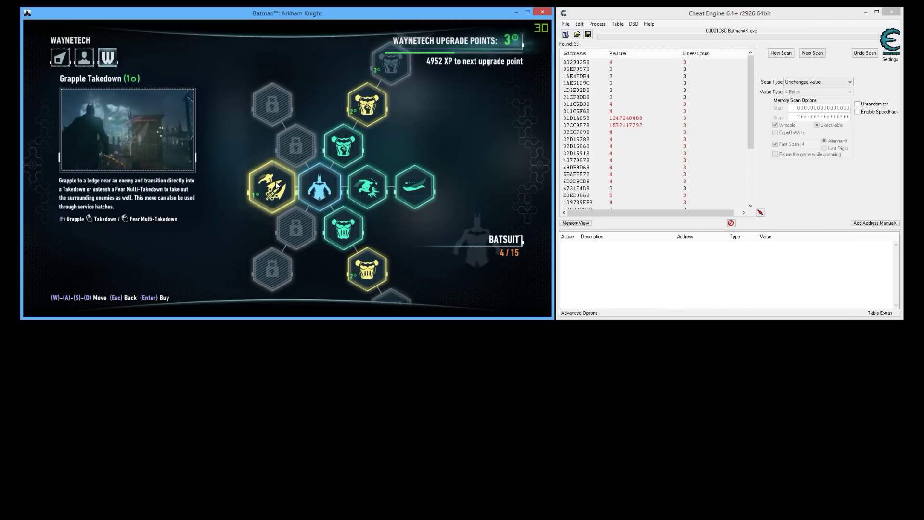
pyautogui.click(273, 186)
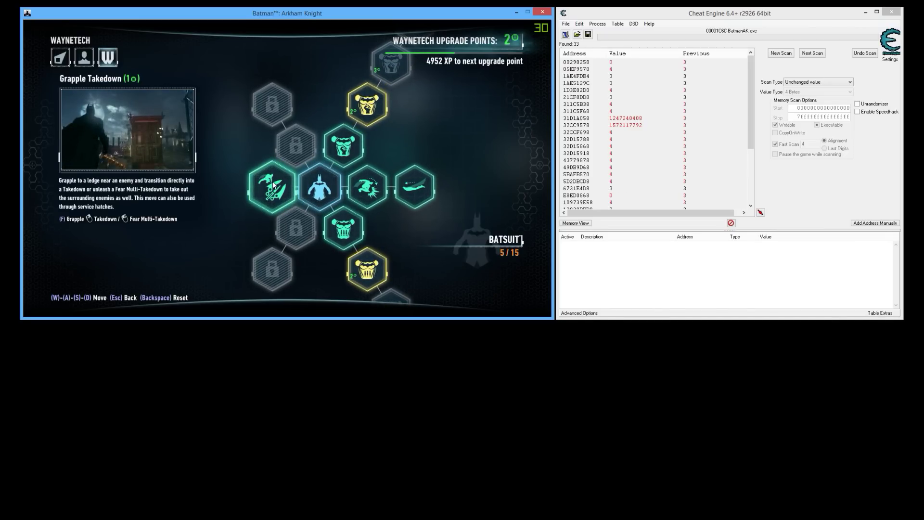
pyautogui.click(309, 185)
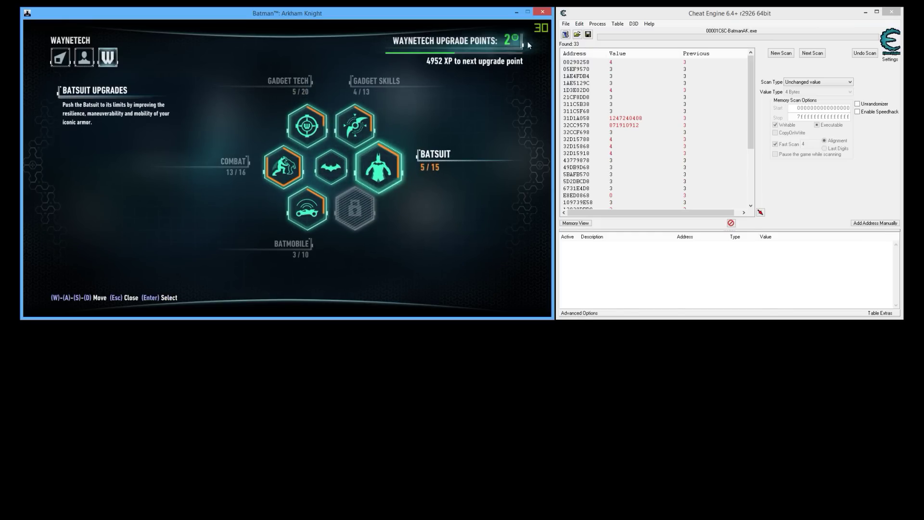
pyautogui.click(801, 82)
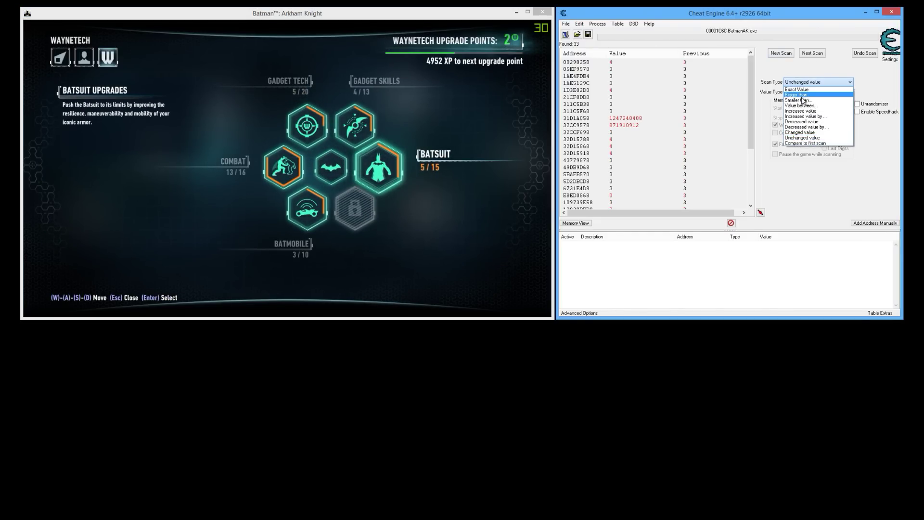
# Step: Next-scan for the exact value 2, leaving 4 addresses, then return to gameplay
pyautogui.click(801, 89)
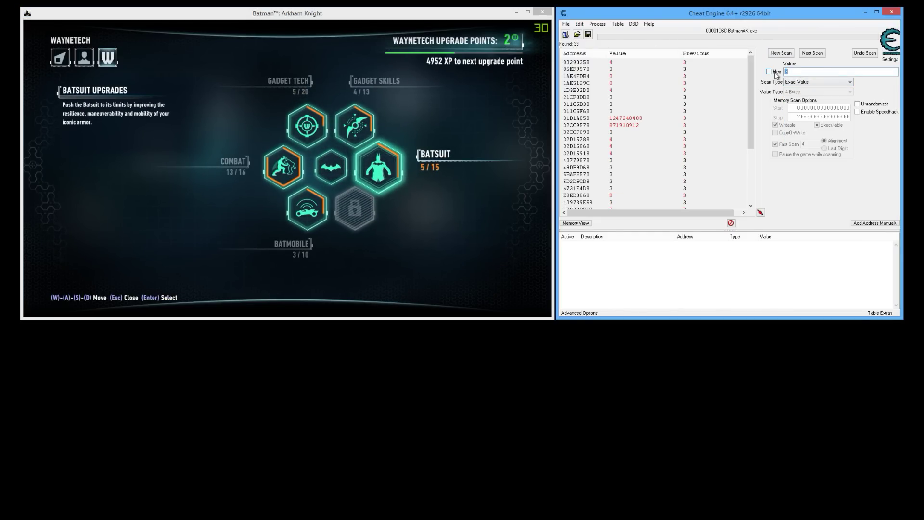
pyautogui.click(812, 54)
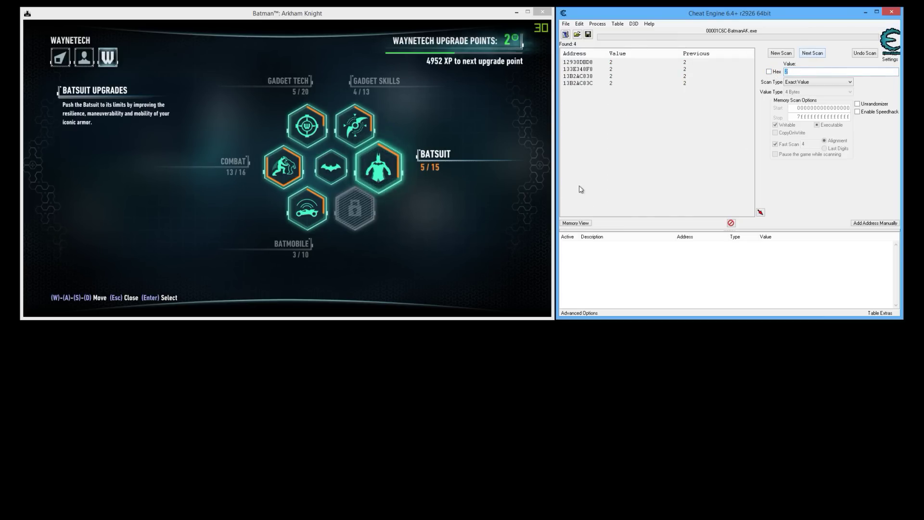
pyautogui.click(455, 240)
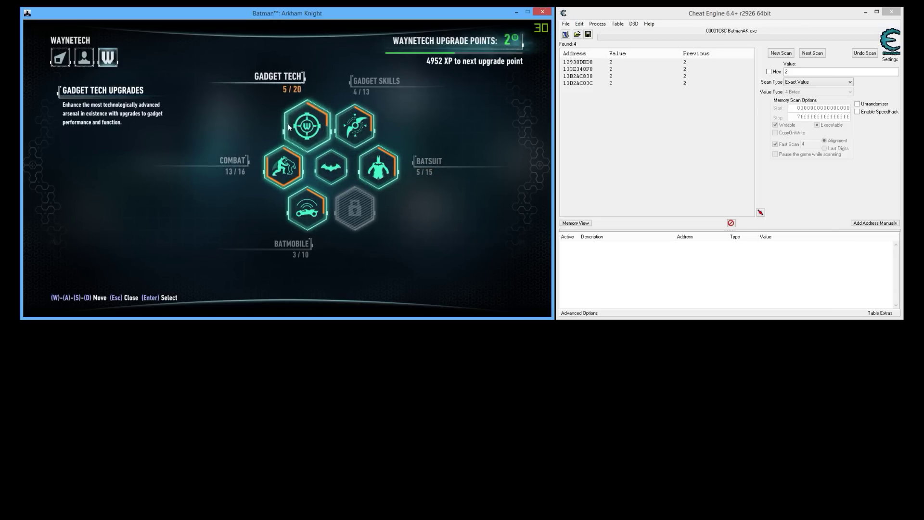
pyautogui.press('Escape')
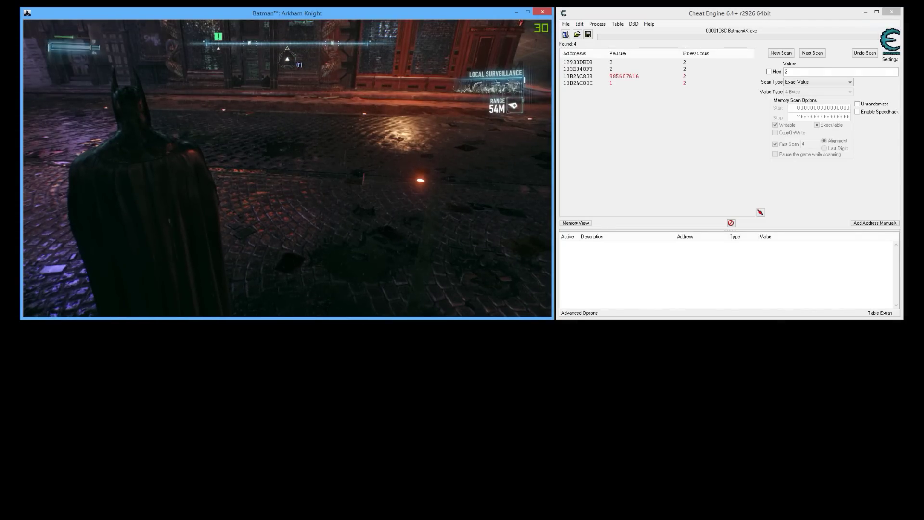
# Step: Pause the game and inspect candidate addresses 133E348F8 and 12930DBD8 in Cheat Engine
pyautogui.hotkey('alt', 'Tab')
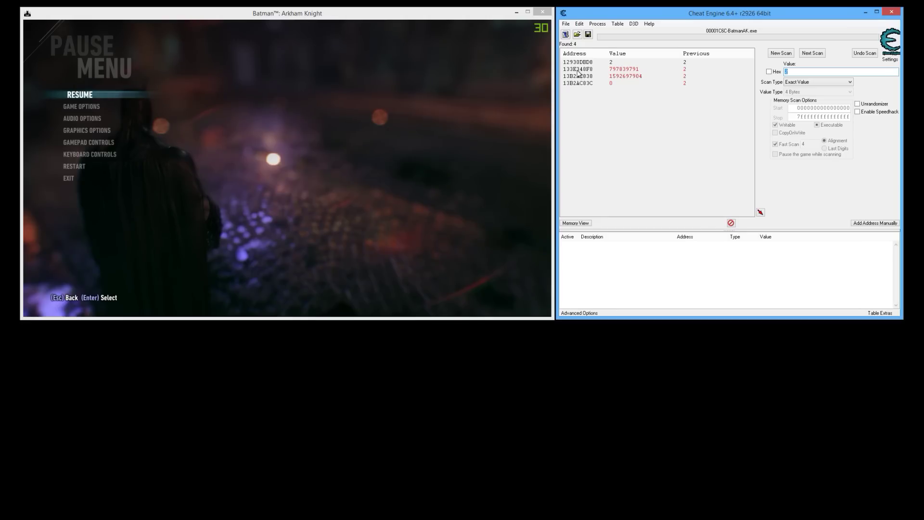
pyautogui.click(577, 70)
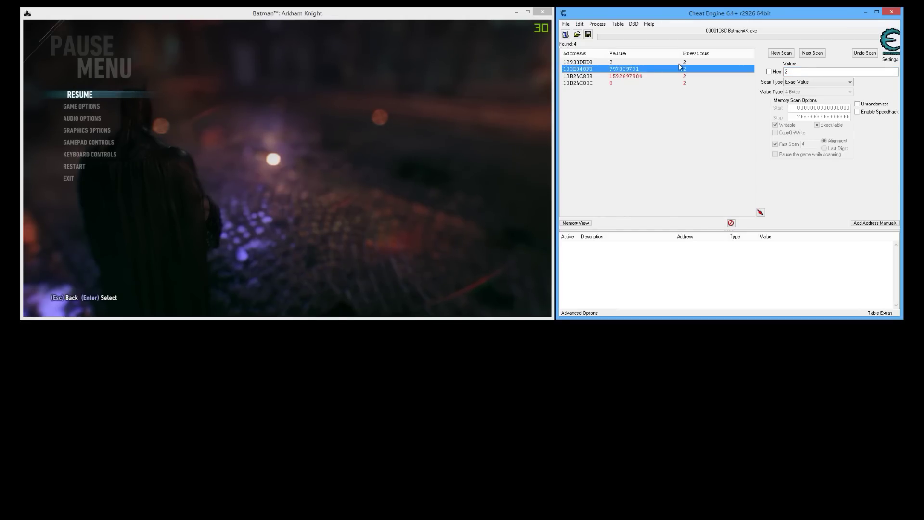
pyautogui.click(614, 63)
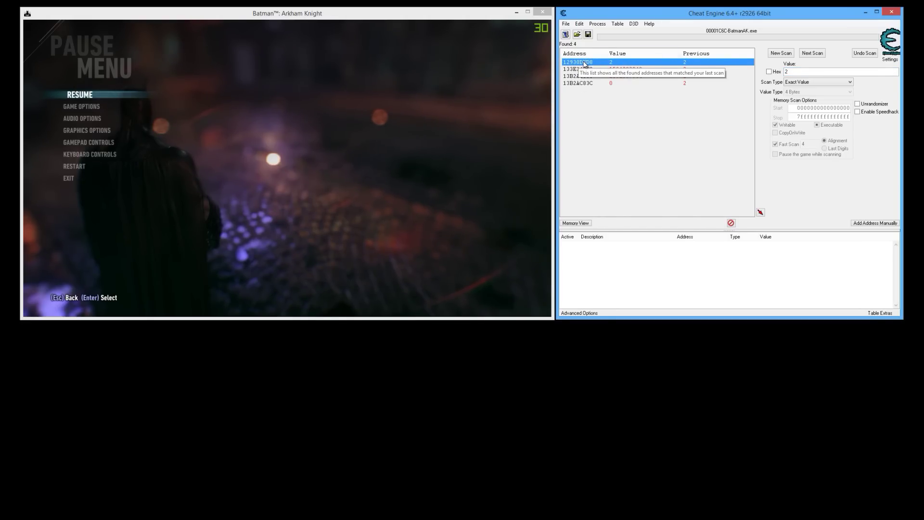
# Step: Add 12930DBD8 to the cheat table and change its value from 2 to 10000
pyautogui.doubleClick(581, 63)
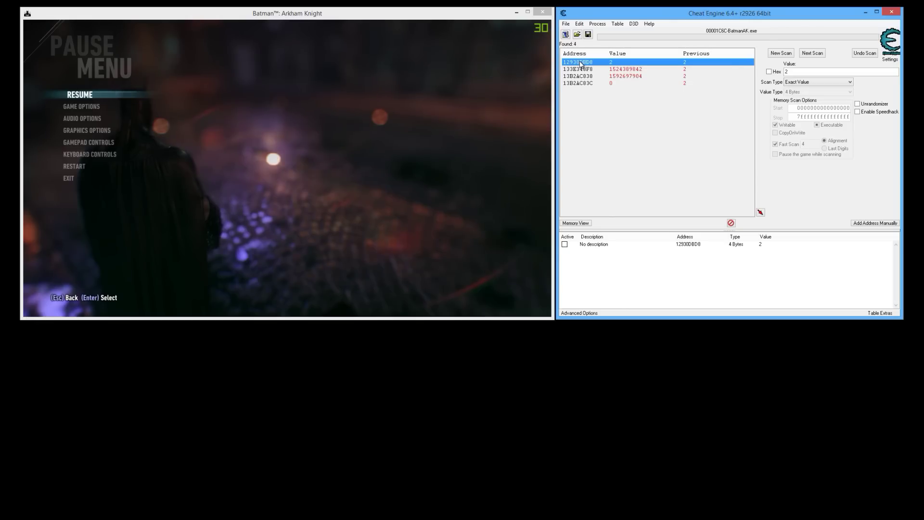
pyautogui.click(768, 247)
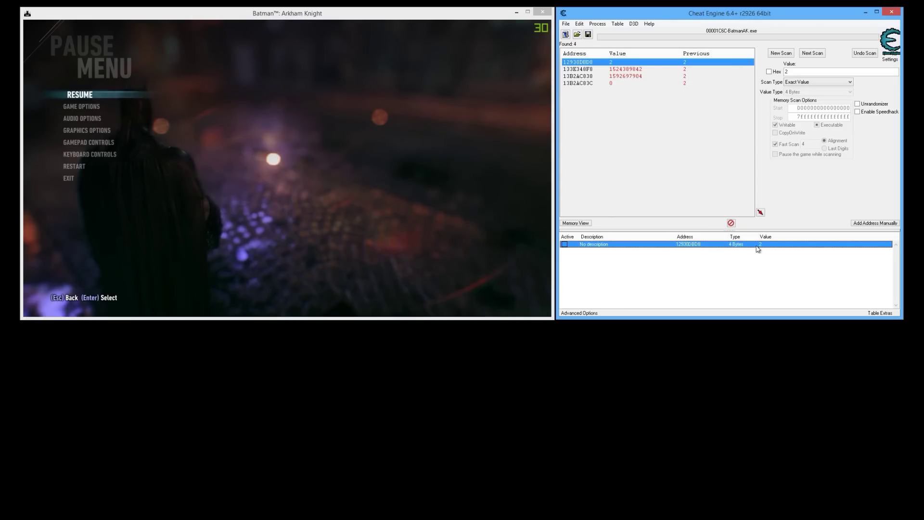
pyautogui.doubleClick(764, 245)
pyautogui.write('10000')
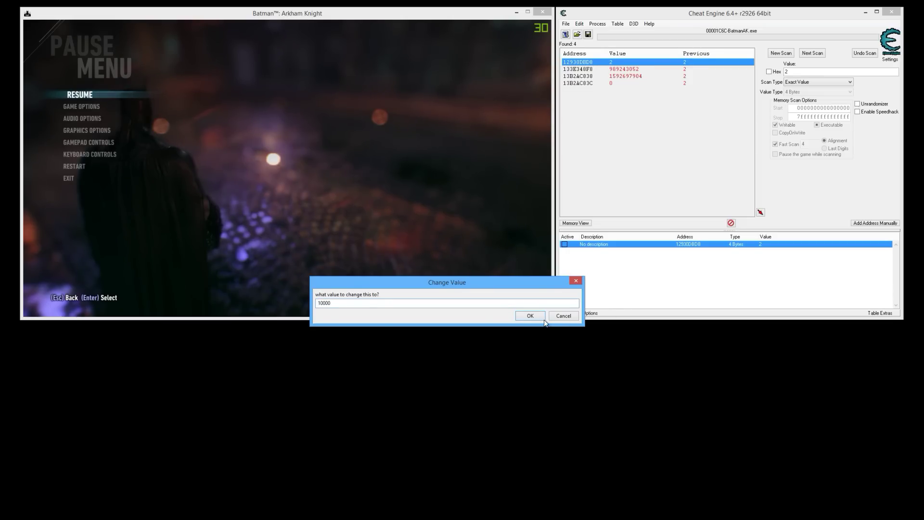
pyautogui.click(530, 316)
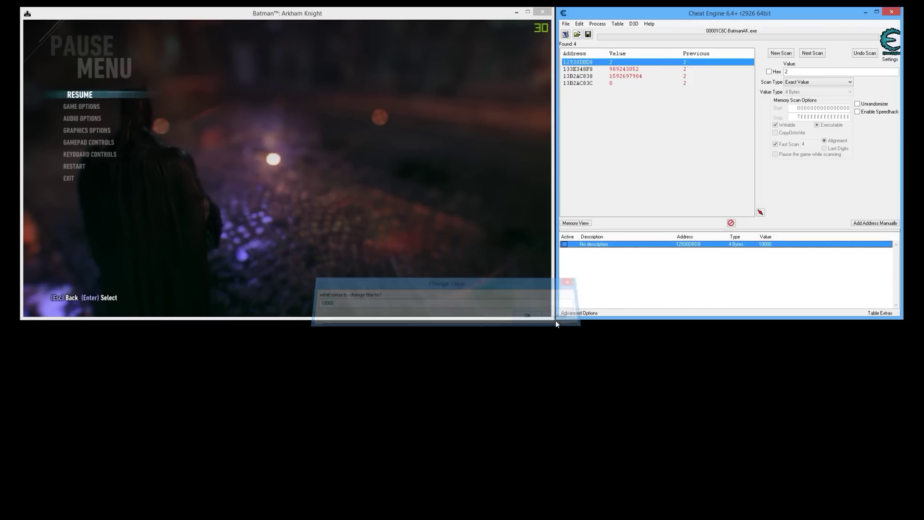
pyautogui.click(368, 210)
# Step: Resume and open the map's WayneTech Batsuit upgrades to confirm 10000 upgrade points
pyautogui.click(82, 93)
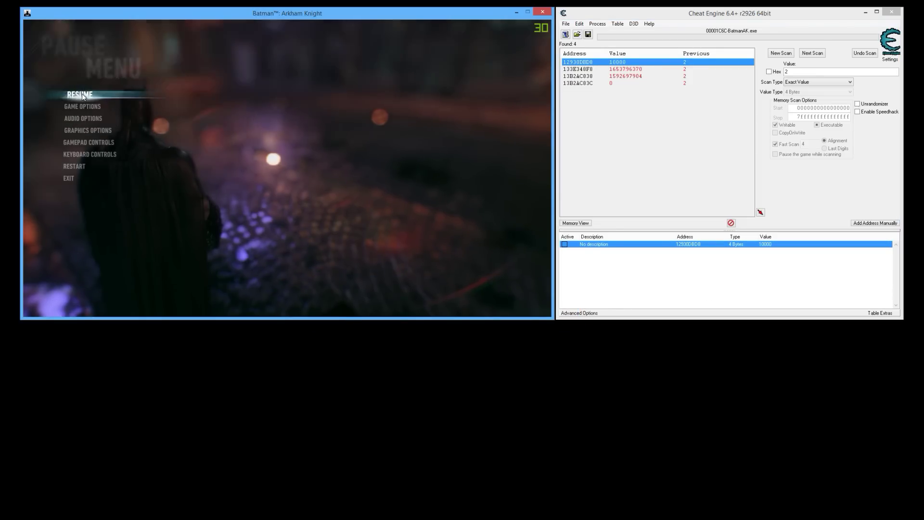
pyautogui.press('m')
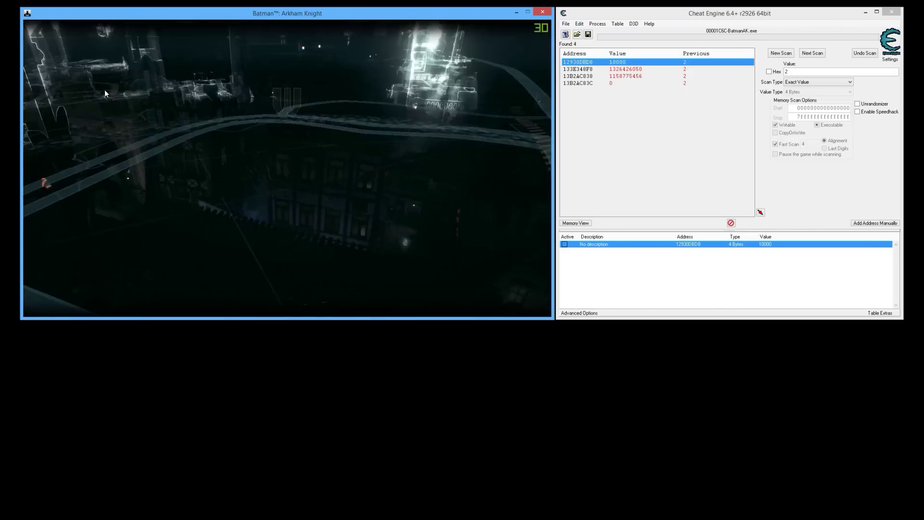
pyautogui.click(107, 60)
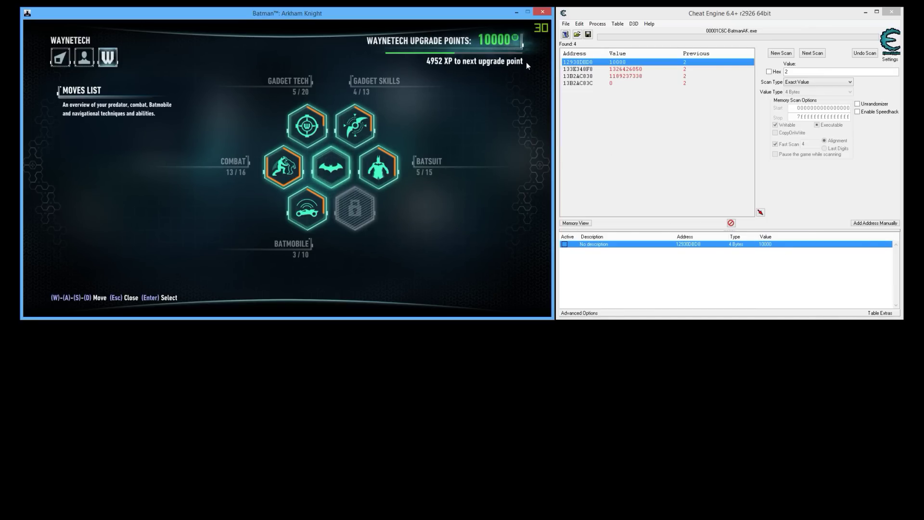
pyautogui.click(378, 169)
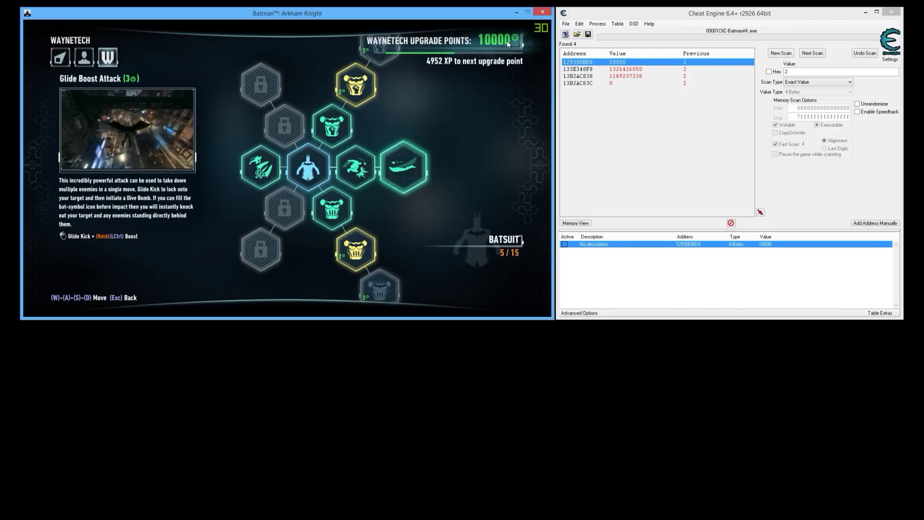
pyautogui.press('Escape')
pyautogui.press('s')
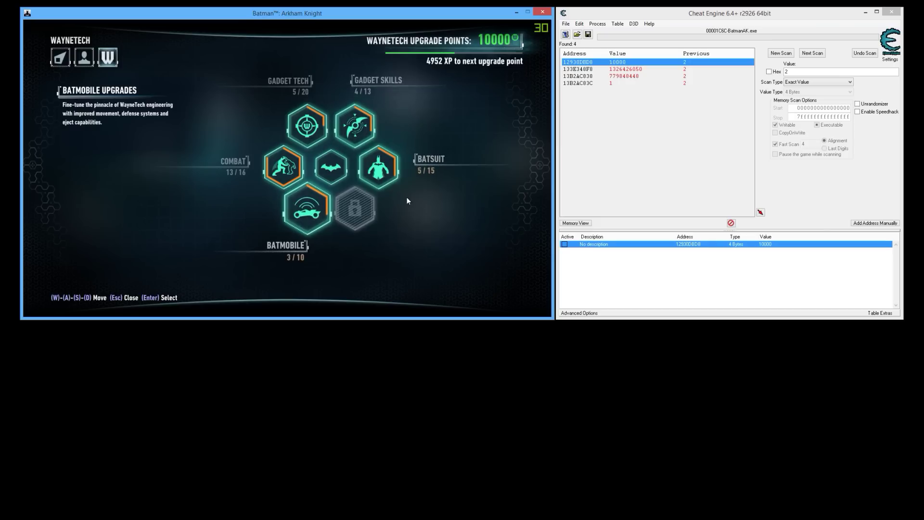